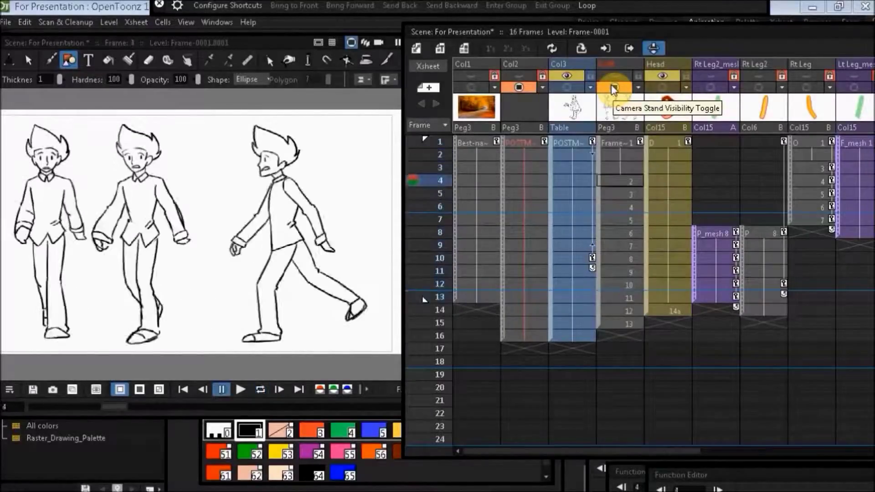
Step: Hide the walking boy sketch column and show the postman head level in the viewer
{"action": "left_click", "coordinate": [613, 88]}
{"action": "left_click", "coordinate": [566, 88]}
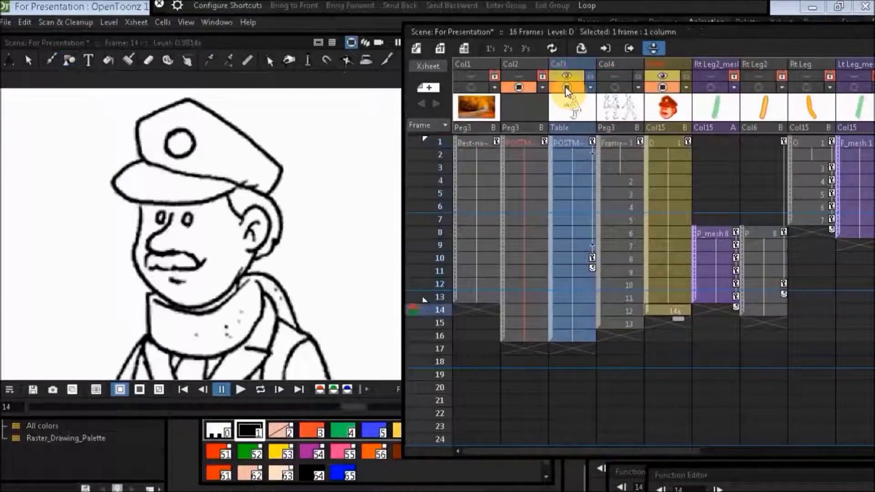
{"action": "key", "text": "g"}
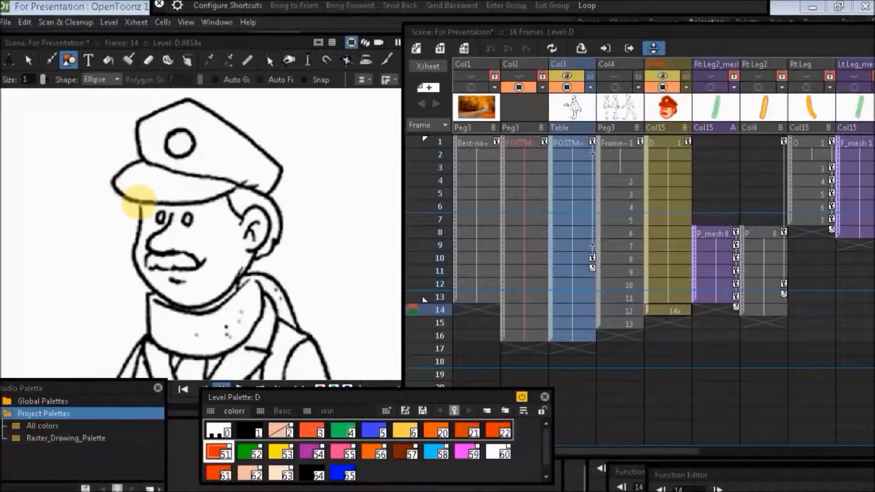
Step: Draw orange ellipses over the face, cap brim, cap crown and the small cap badge
{"action": "left_click_drag", "start_coordinate": [139, 201], "coordinate": [244, 301]}
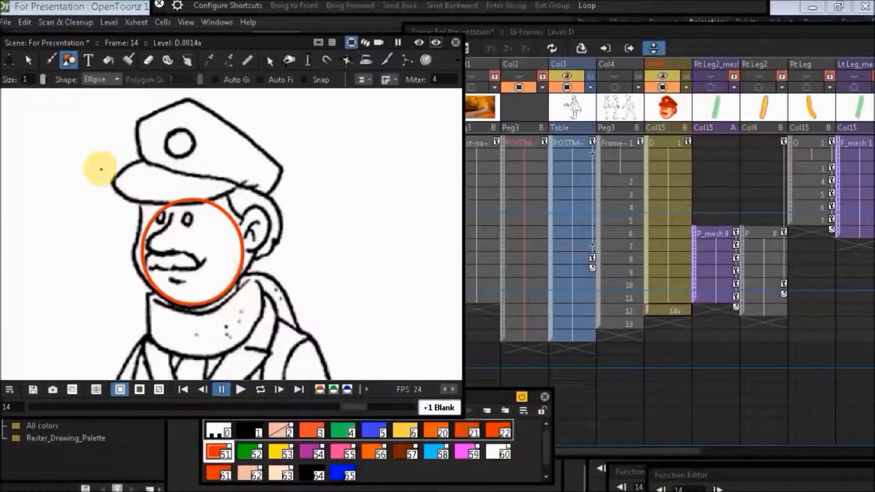
{"action": "left_click_drag", "start_coordinate": [107, 177], "coordinate": [241, 205]}
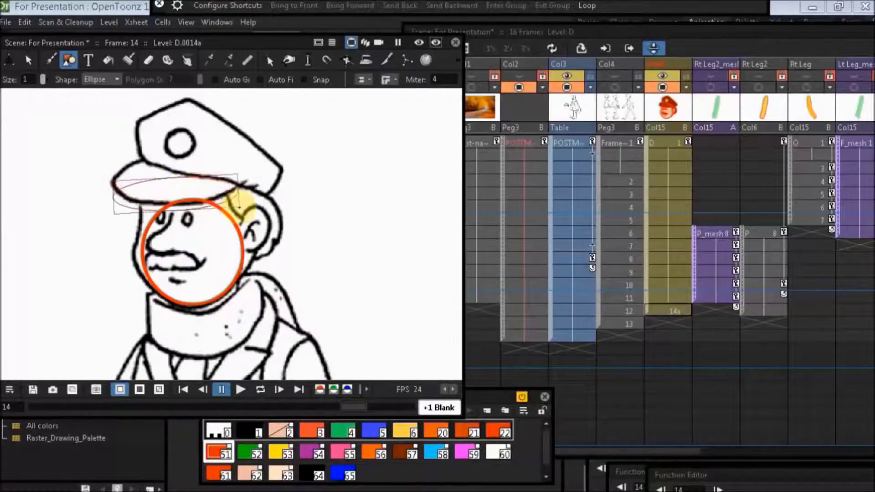
{"action": "left_click_drag", "start_coordinate": [137, 95], "coordinate": [270, 154]}
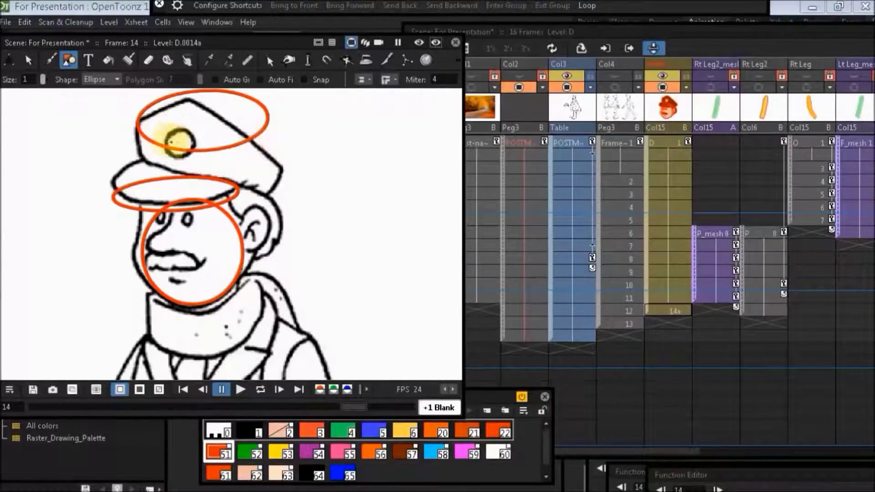
{"action": "left_click_drag", "start_coordinate": [163, 133], "coordinate": [192, 157]}
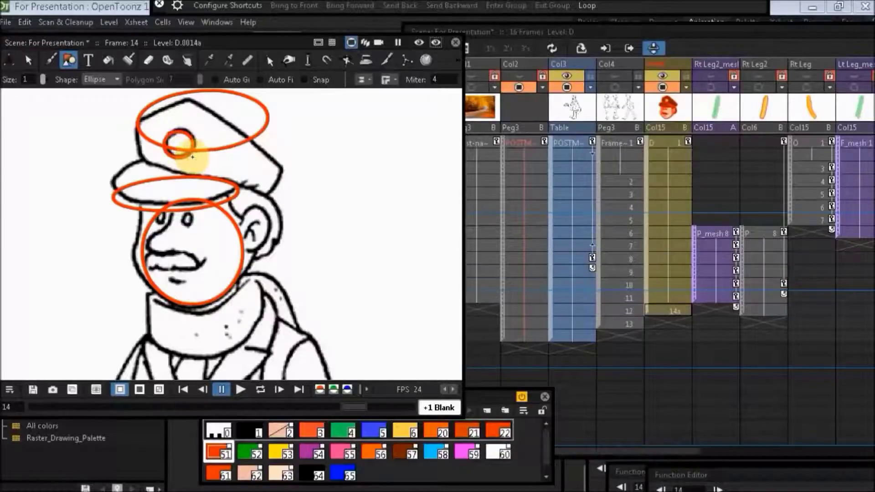
{"action": "key", "text": "c"}
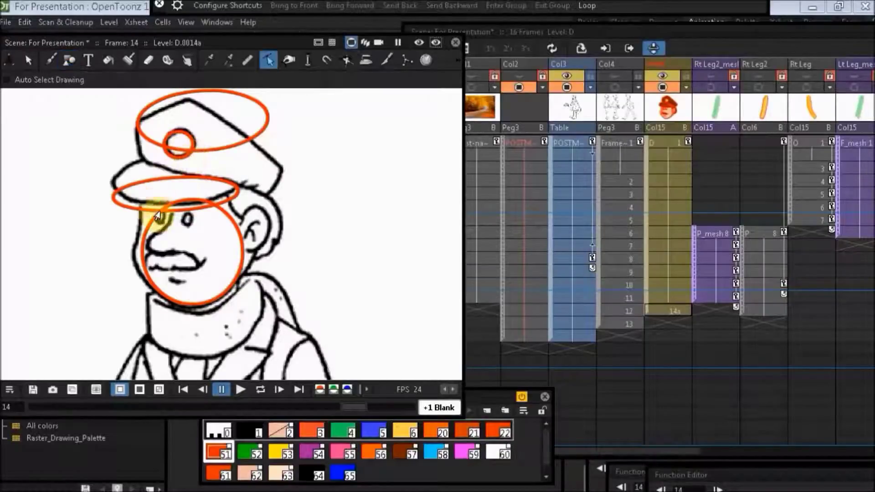
Step: Reshape the face circle to the jaw, cheeks and flat top edge under the brim
{"action": "left_click", "coordinate": [156, 218]}
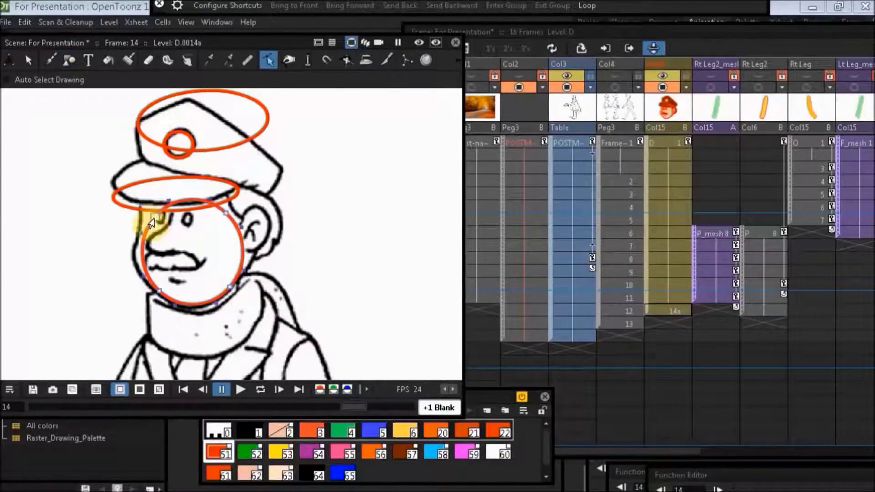
{"action": "left_click_drag", "start_coordinate": [151, 220], "coordinate": [132, 222]}
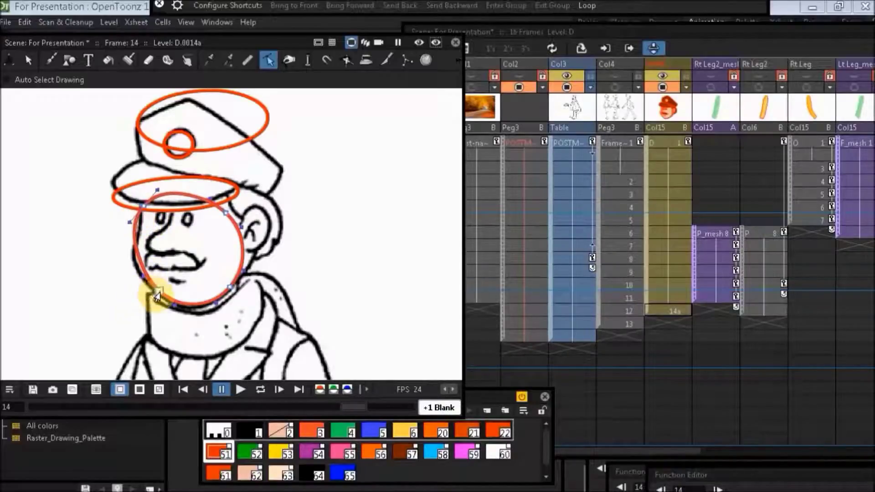
{"action": "left_click_drag", "start_coordinate": [157, 294], "coordinate": [152, 290]}
{"action": "left_click", "coordinate": [223, 219]}
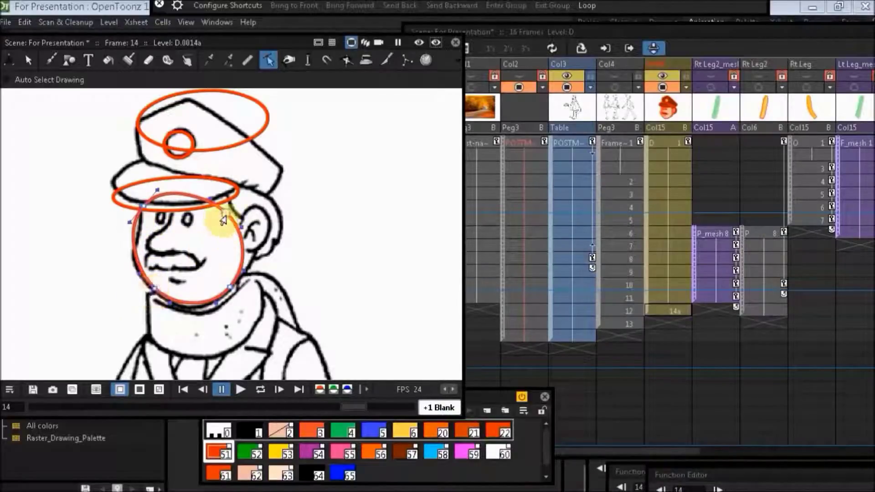
{"action": "left_click_drag", "start_coordinate": [222, 219], "coordinate": [229, 198]}
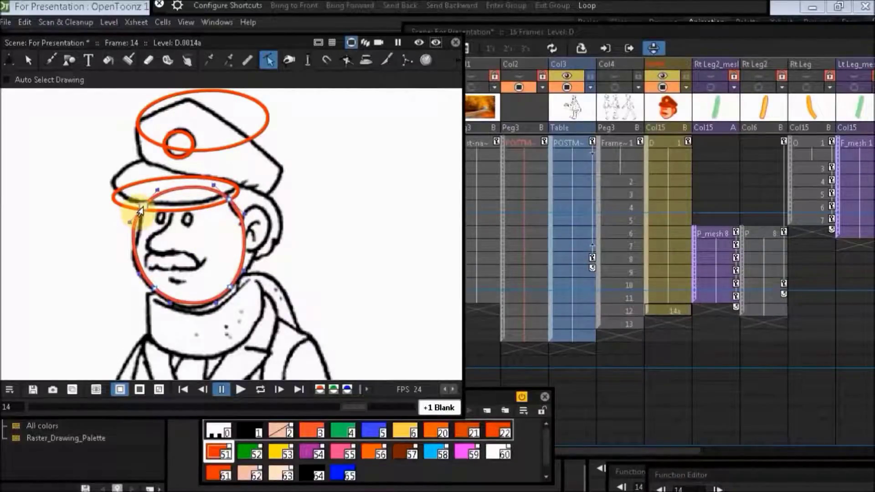
{"action": "left_click_drag", "start_coordinate": [140, 208], "coordinate": [144, 203]}
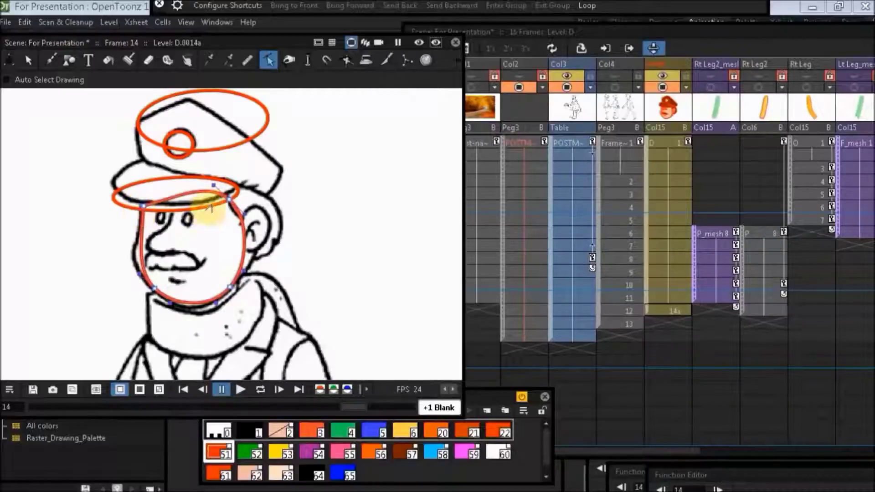
{"action": "left_click_drag", "start_coordinate": [231, 202], "coordinate": [226, 198]}
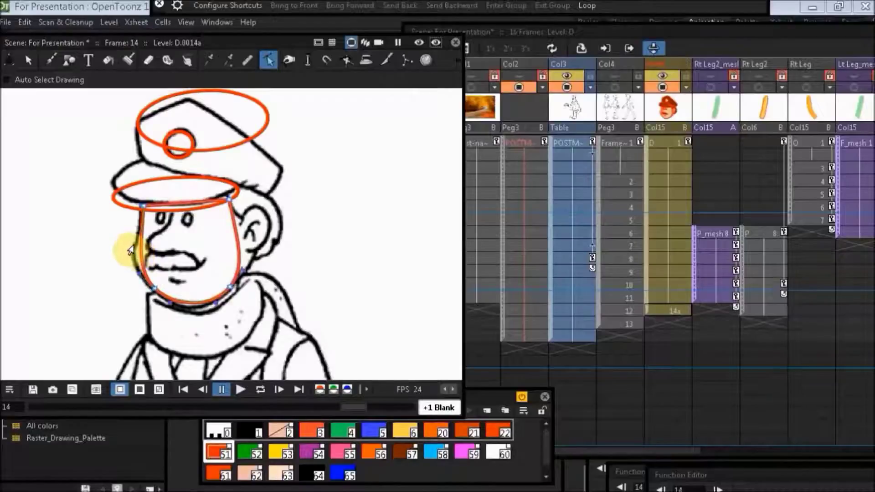
{"action": "left_click_drag", "start_coordinate": [130, 249], "coordinate": [128, 250]}
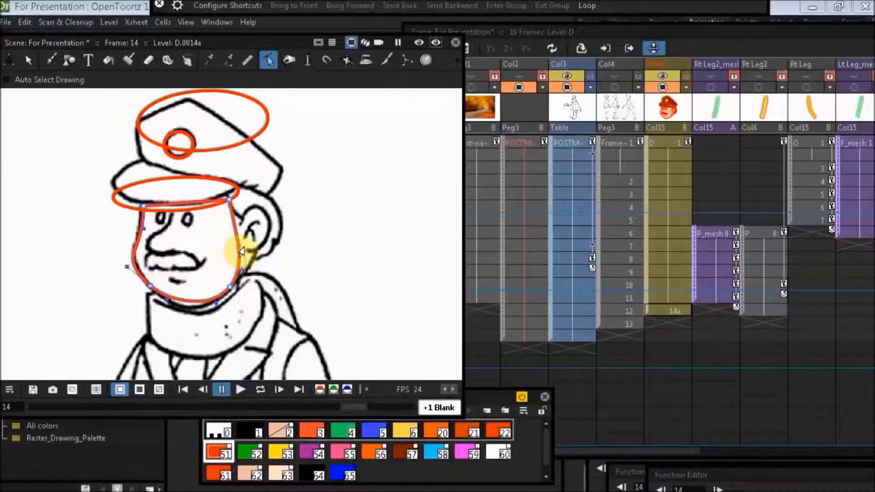
{"action": "left_click_drag", "start_coordinate": [234, 251], "coordinate": [233, 232]}
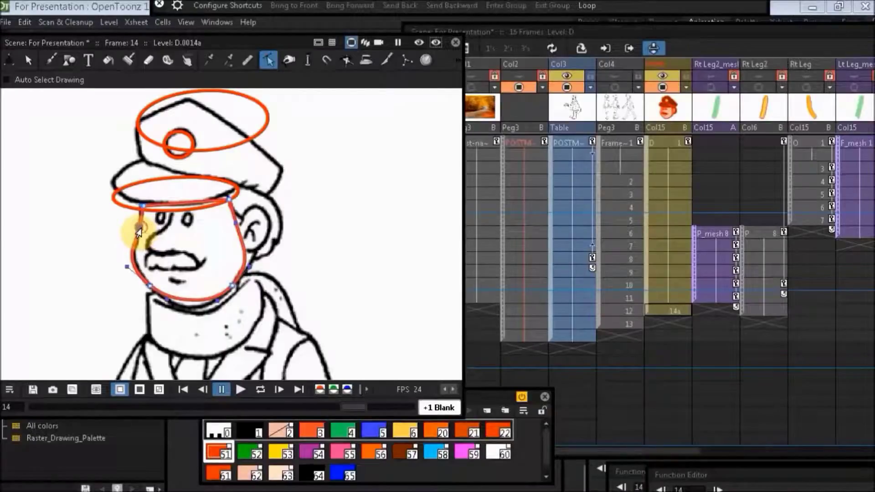
{"action": "left_click_drag", "start_coordinate": [138, 233], "coordinate": [140, 291]}
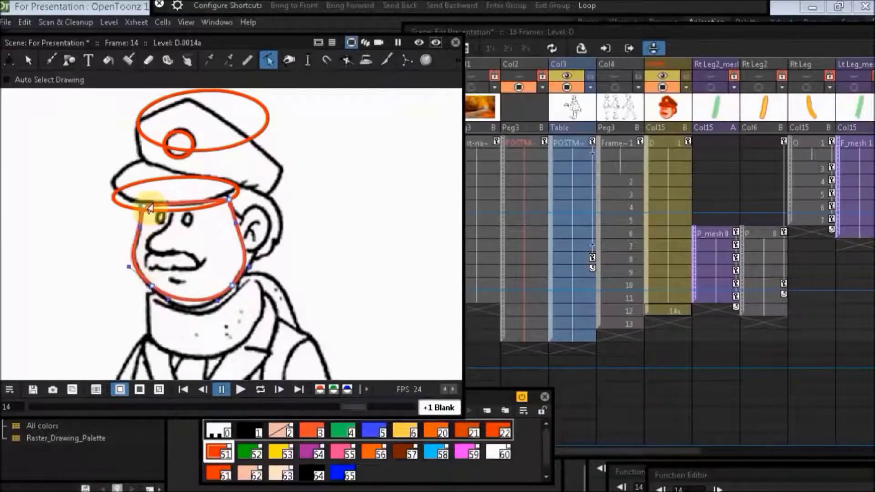
Step: Bend the brim ellipse along the cap edge, extending its left tip outward
{"action": "left_click", "coordinate": [122, 194]}
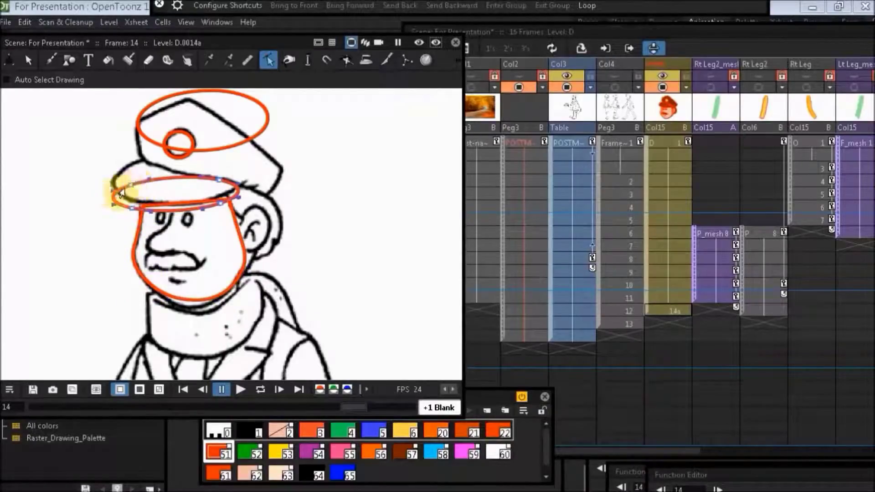
{"action": "left_click_drag", "start_coordinate": [122, 188], "coordinate": [137, 167]}
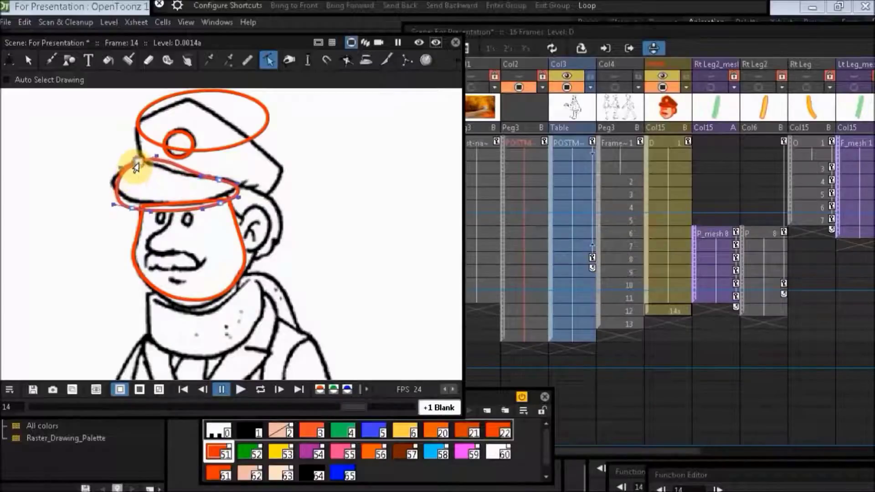
{"action": "left_click_drag", "start_coordinate": [137, 164], "coordinate": [120, 164]}
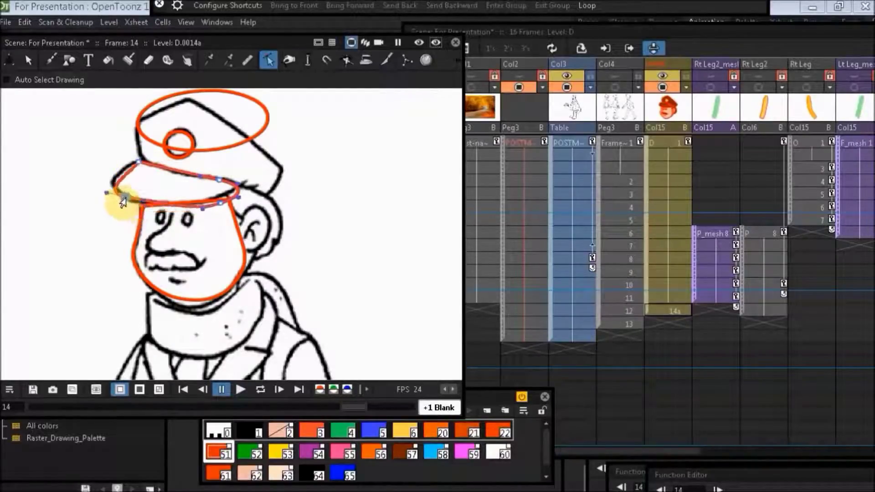
{"action": "mouse_move", "coordinate": [128, 207]}
{"action": "left_mouse_down"}
{"action": "mouse_move", "coordinate": [101, 199]}
{"action": "mouse_move", "coordinate": [107, 183]}
{"action": "left_mouse_up"}
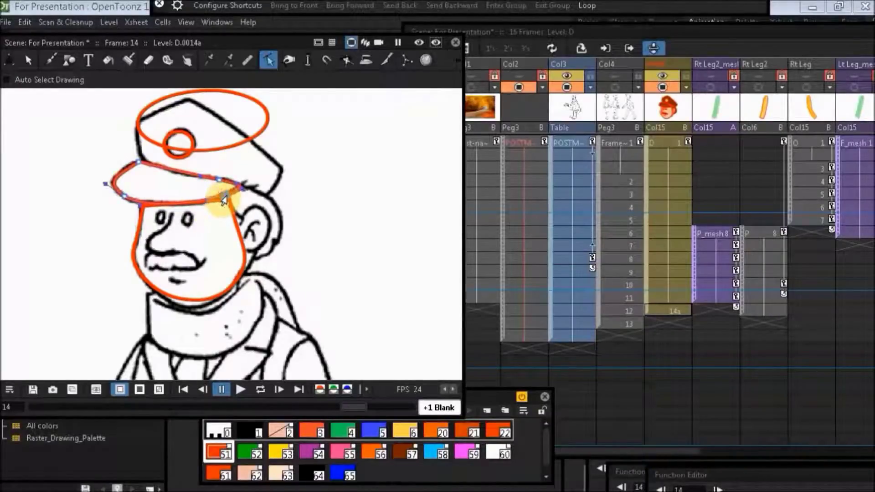
Step: Fit the crown ellipse's left side and raised top to the sketched cap
{"action": "left_click", "coordinate": [138, 137]}
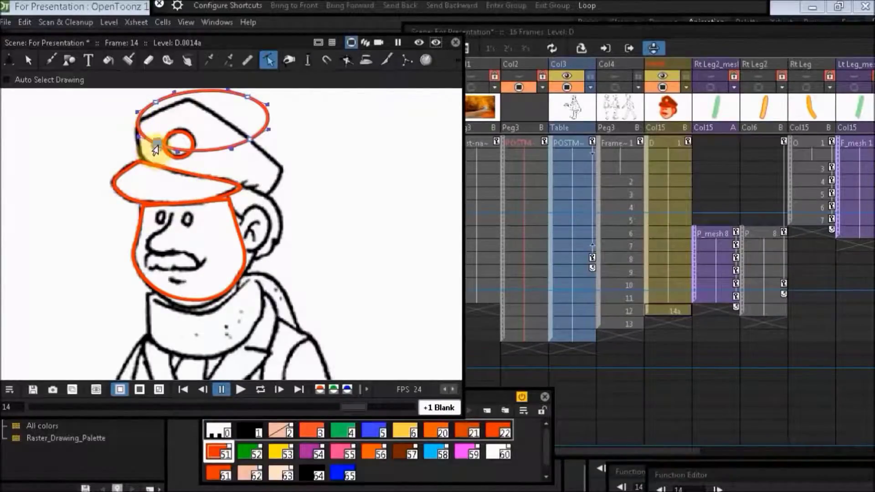
{"action": "left_click_drag", "start_coordinate": [156, 147], "coordinate": [141, 163]}
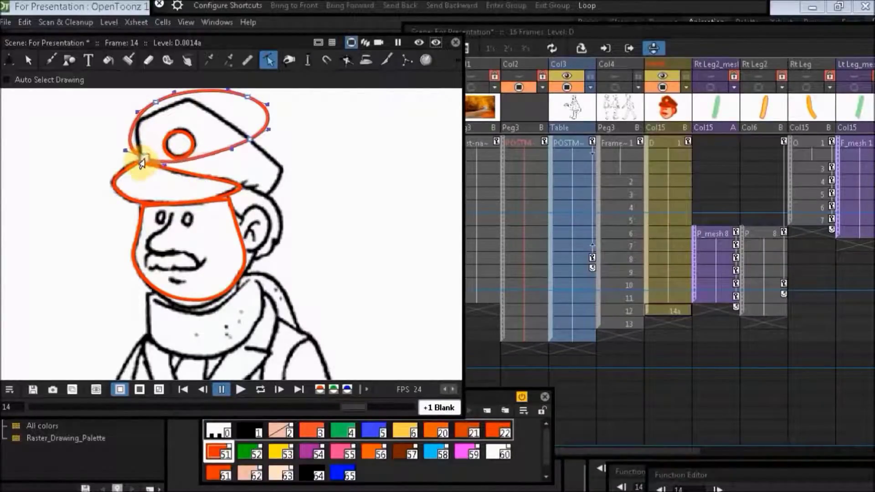
{"action": "mouse_move", "coordinate": [145, 159]}
{"action": "left_mouse_down"}
{"action": "mouse_move", "coordinate": [152, 104]}
{"action": "mouse_move", "coordinate": [137, 126]}
{"action": "left_mouse_up"}
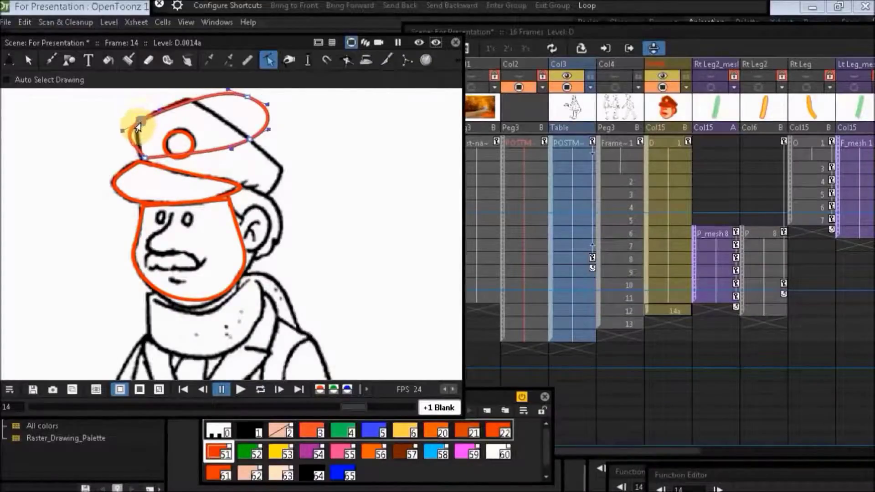
{"action": "mouse_move", "coordinate": [138, 126]}
{"action": "left_mouse_down"}
{"action": "mouse_move", "coordinate": [137, 140]}
{"action": "mouse_move", "coordinate": [138, 117]}
{"action": "left_mouse_up"}
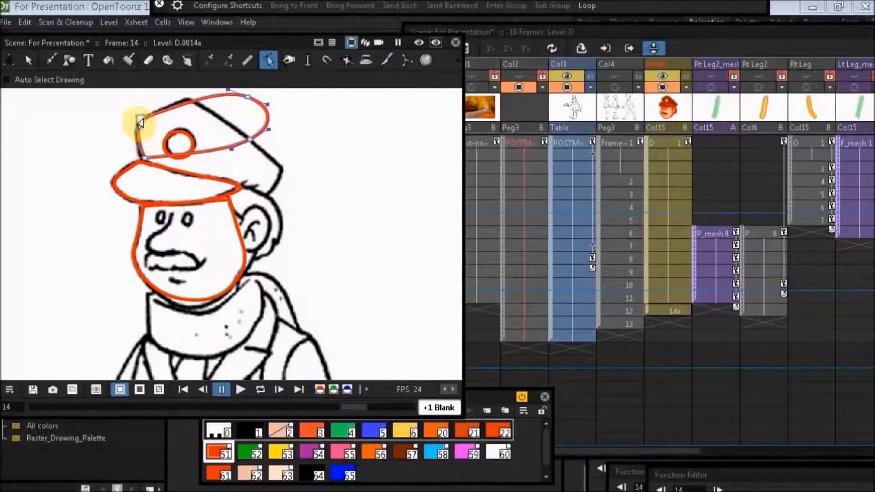
{"action": "left_click", "coordinate": [186, 108]}
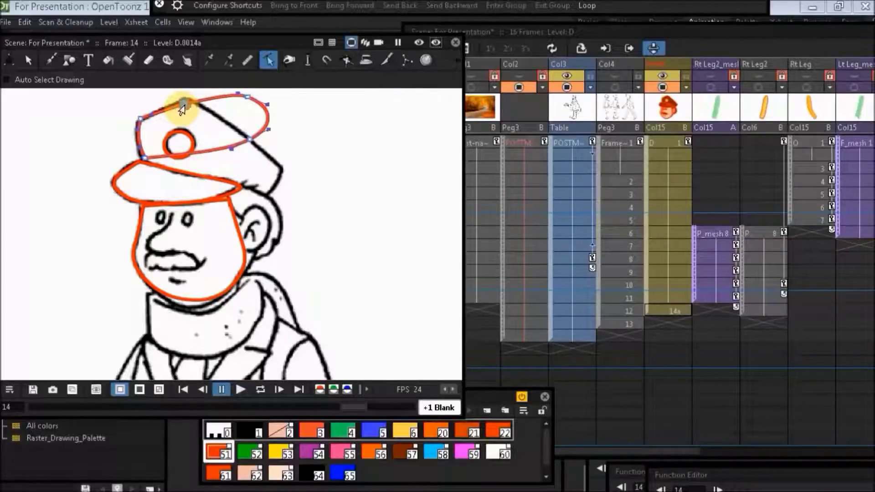
{"action": "left_click_drag", "start_coordinate": [183, 109], "coordinate": [188, 102]}
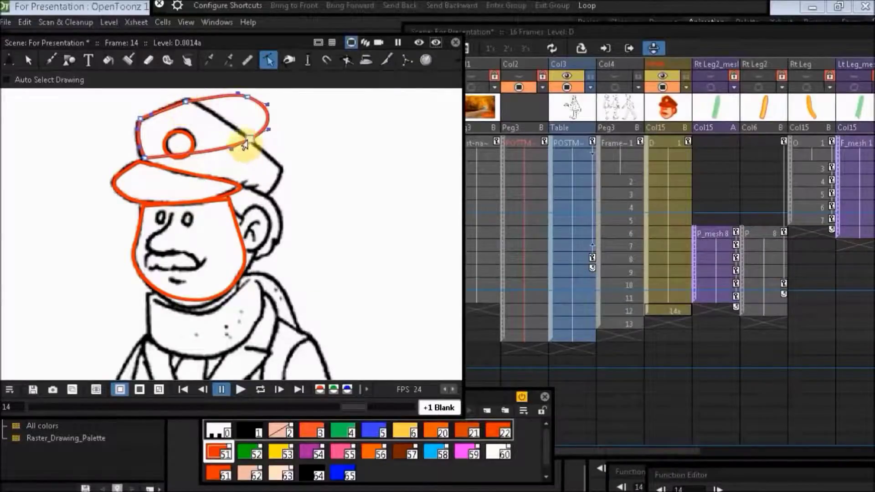
Step: Shape the crown's right side with a sharp top-right corner and bowed lower edge
{"action": "left_click_drag", "start_coordinate": [247, 145], "coordinate": [264, 194]}
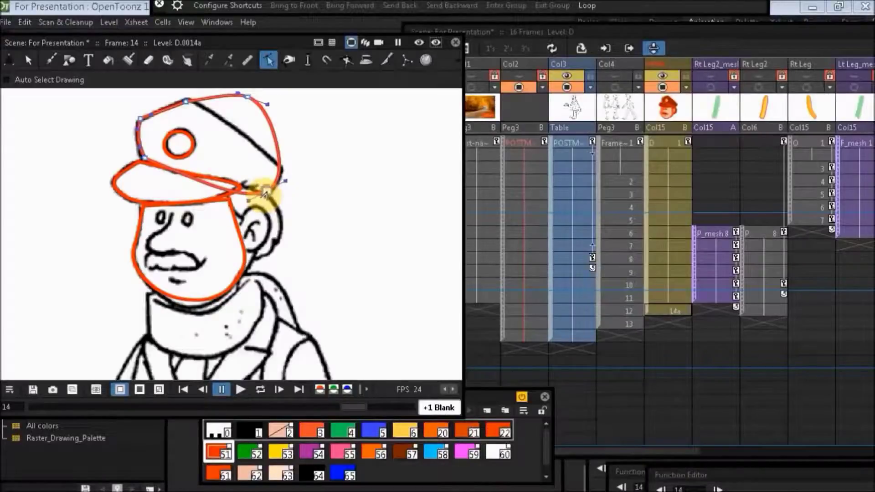
{"action": "left_click_drag", "start_coordinate": [264, 194], "coordinate": [269, 189]}
{"action": "left_click_drag", "start_coordinate": [244, 101], "coordinate": [276, 168]}
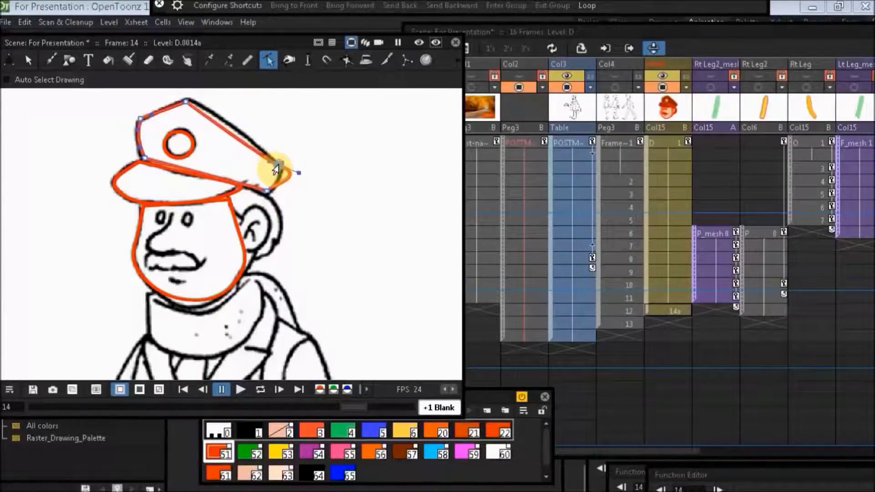
{"action": "left_click", "coordinate": [277, 168]}
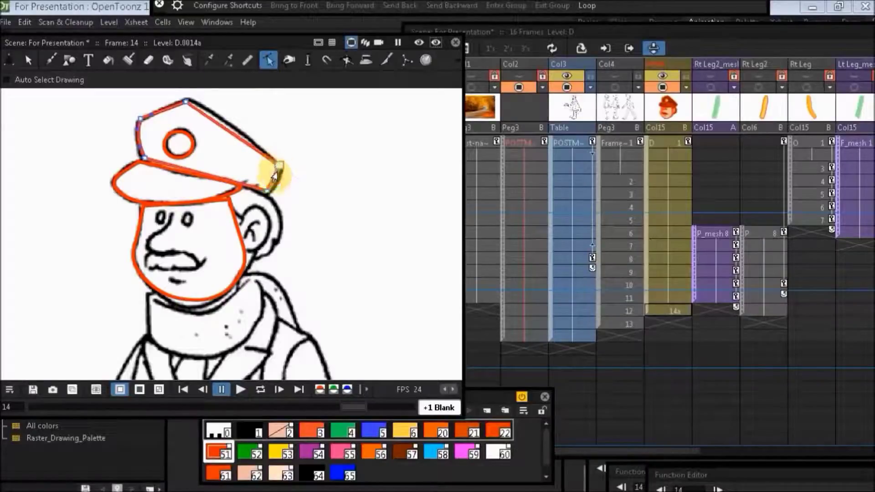
{"action": "left_click_drag", "start_coordinate": [270, 180], "coordinate": [281, 190]}
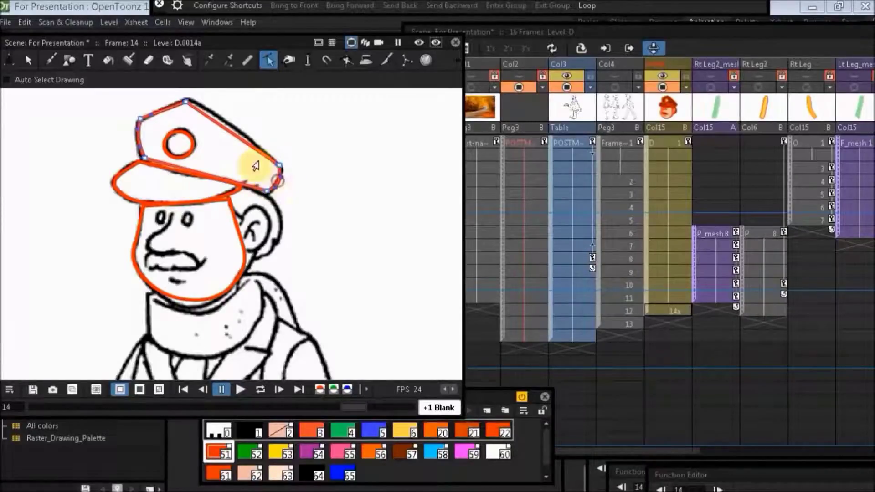
{"action": "mouse_move", "coordinate": [220, 130]}
{"action": "left_mouse_down"}
{"action": "mouse_move", "coordinate": [218, 118]}
{"action": "mouse_move", "coordinate": [186, 104]}
{"action": "left_mouse_up"}
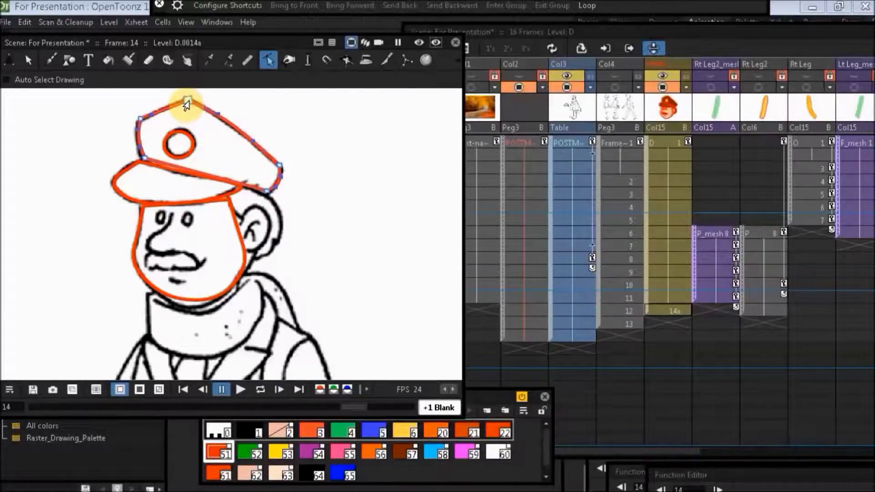
Step: Fill the postman's face with the skin-tone palette style
{"action": "left_click", "coordinate": [198, 411]}
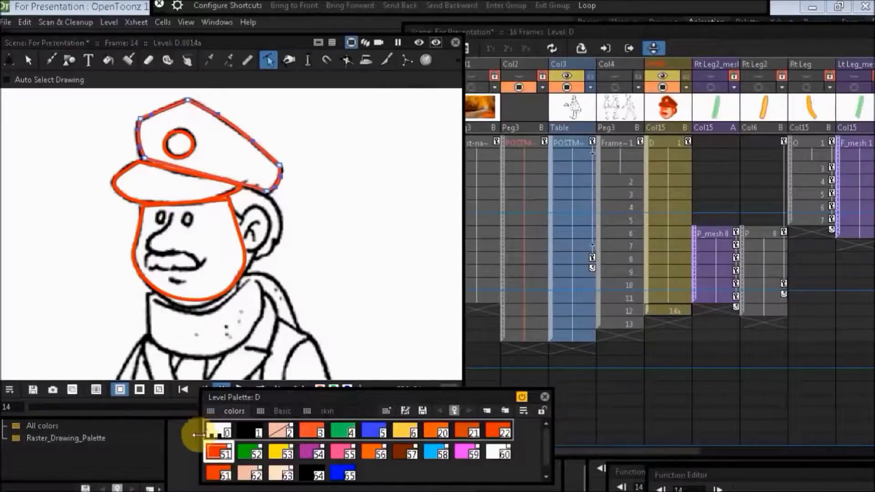
{"action": "left_click", "coordinate": [277, 432]}
{"action": "key", "text": "f"}
{"action": "left_click", "coordinate": [203, 241]}
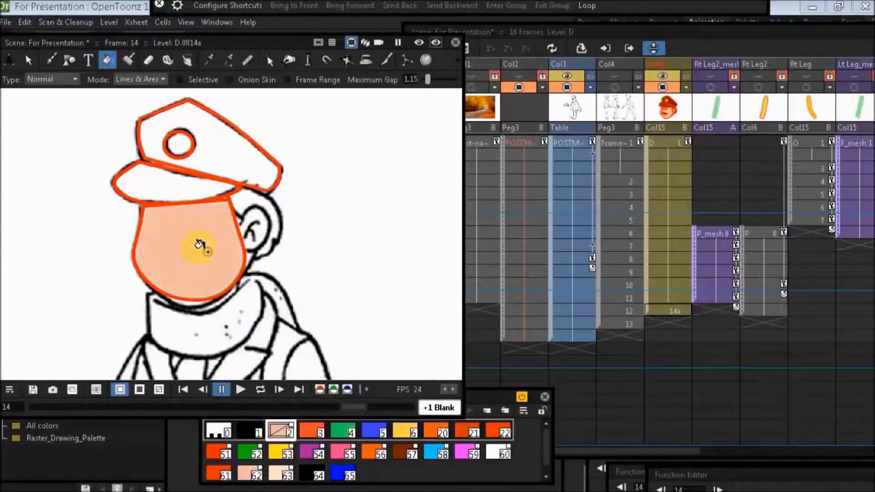
Step: Fill the cap brim and crown brown and the cap badge yellow
{"action": "left_click", "coordinate": [406, 454]}
{"action": "left_click", "coordinate": [156, 176]}
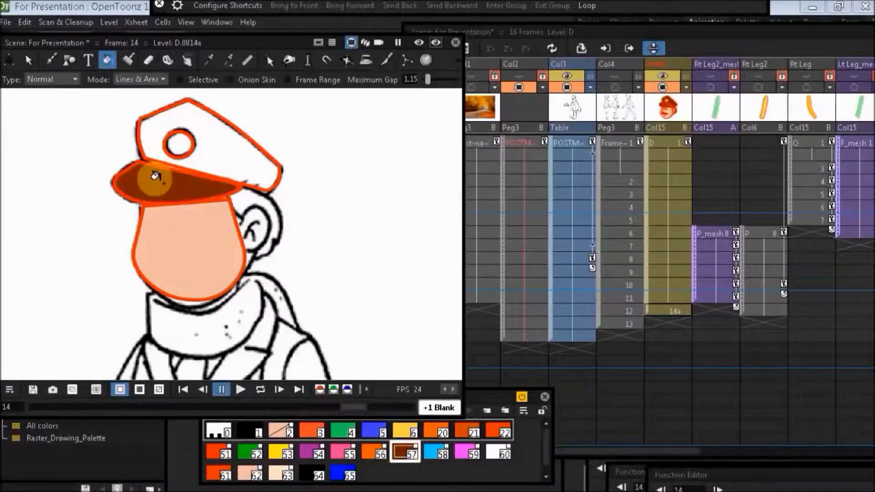
{"action": "left_click", "coordinate": [202, 147]}
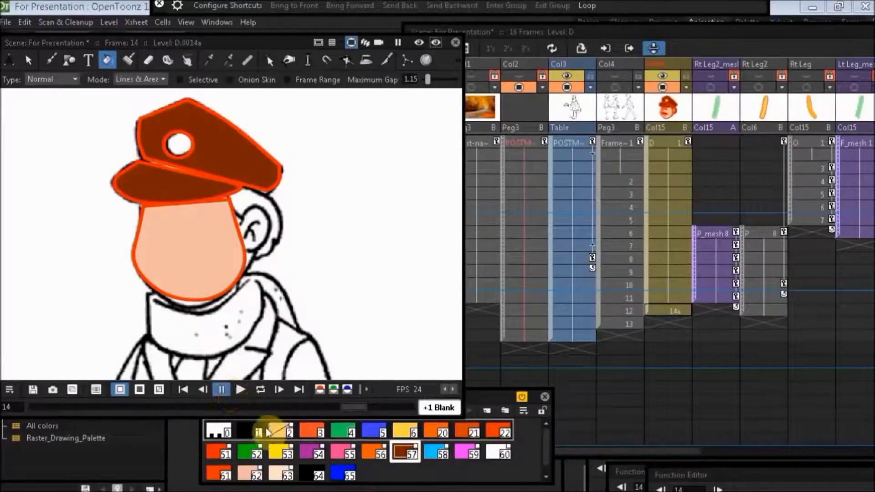
{"action": "left_click", "coordinate": [282, 453]}
{"action": "left_click", "coordinate": [177, 142]}
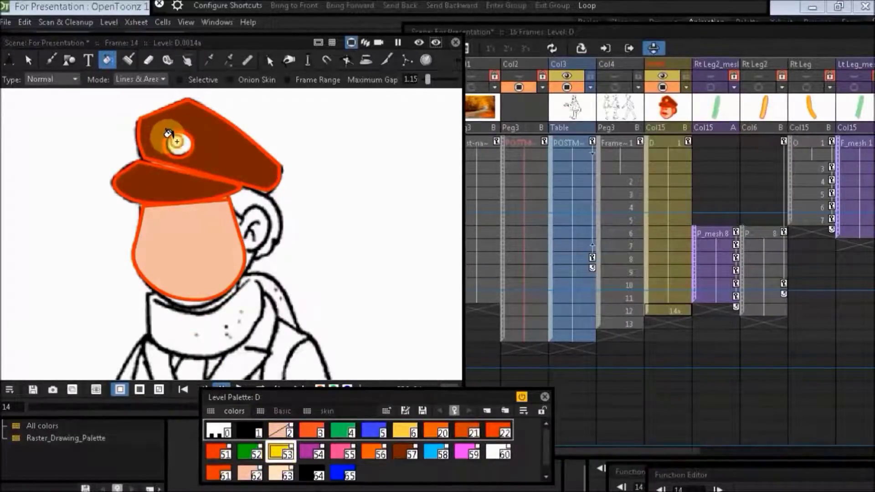
Step: Pick the orange style and lower the coloured column's opacity to 58 percent
{"action": "left_click", "coordinate": [217, 452]}
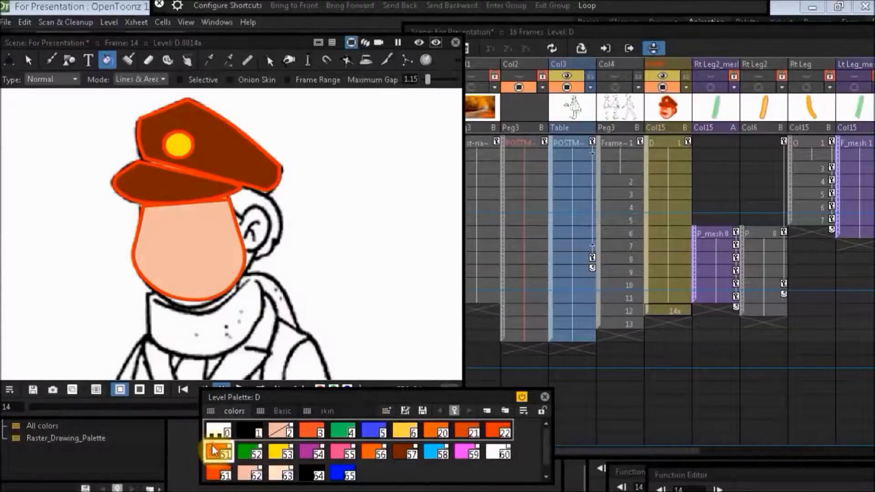
{"action": "left_click", "coordinate": [686, 87]}
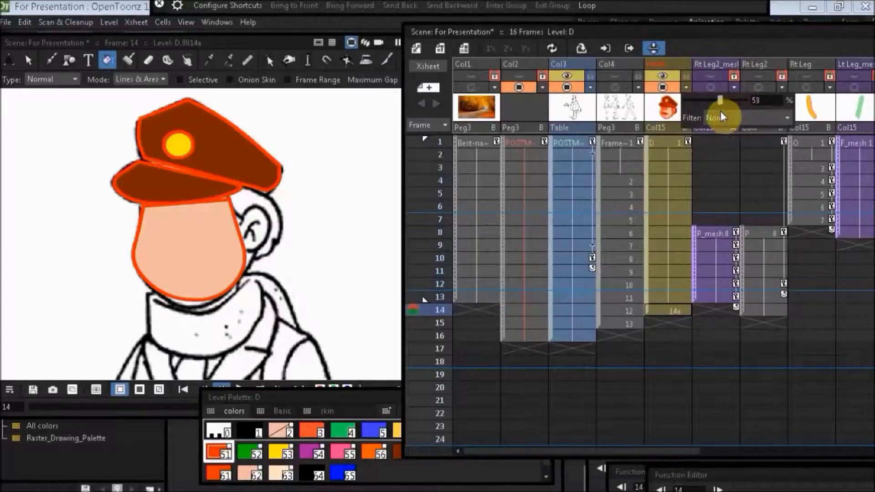
{"action": "left_click_drag", "start_coordinate": [720, 101], "coordinate": [719, 101]}
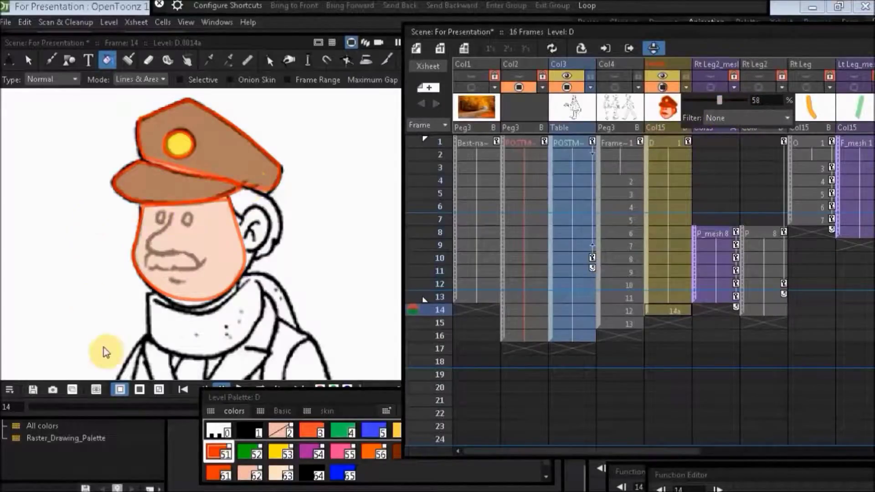
Step: Set the Geometric tool to draw polyline shapes
{"action": "key", "text": "g"}
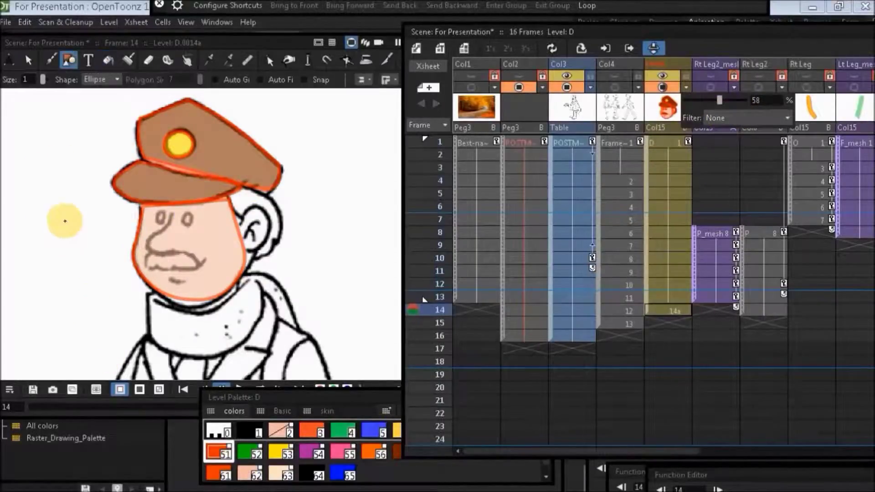
{"action": "left_click", "coordinate": [114, 80]}
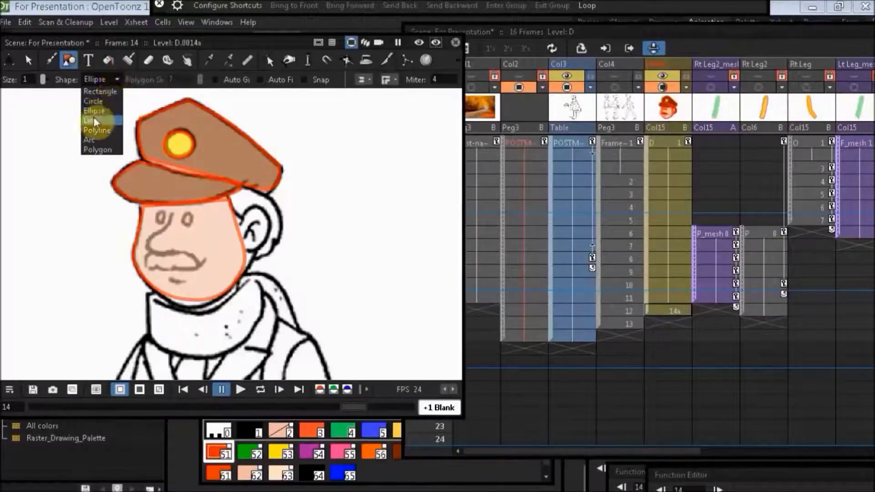
{"action": "left_click", "coordinate": [93, 130]}
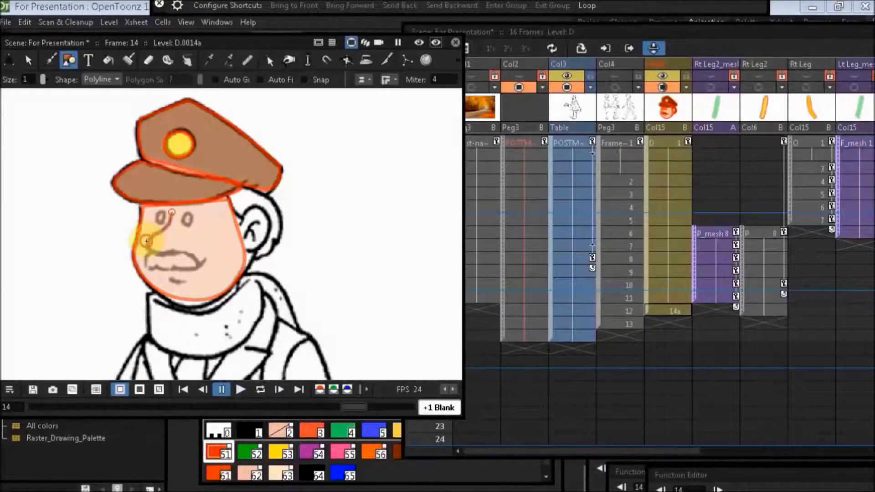
Step: Trace the grimacing mouth and teeth outline along the moustache, then pick brown
{"action": "left_click", "coordinate": [147, 241]}
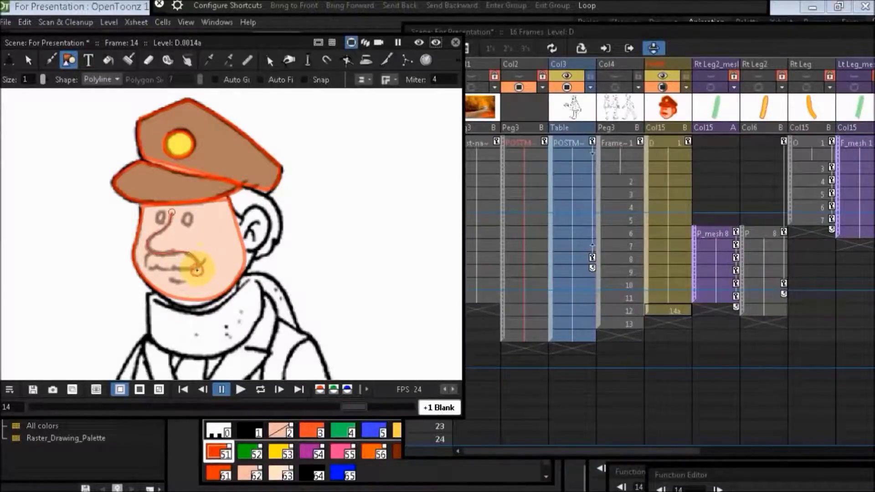
{"action": "left_click_drag", "start_coordinate": [185, 268], "coordinate": [171, 266]}
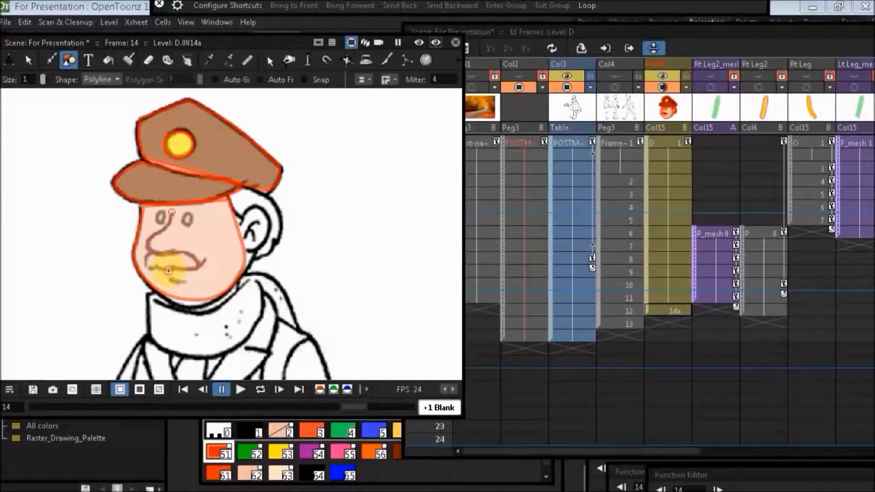
{"action": "mouse_move", "coordinate": [169, 271]}
{"action": "left_mouse_down"}
{"action": "mouse_move", "coordinate": [144, 265]}
{"action": "mouse_move", "coordinate": [153, 254]}
{"action": "mouse_move", "coordinate": [161, 266]}
{"action": "left_mouse_up"}
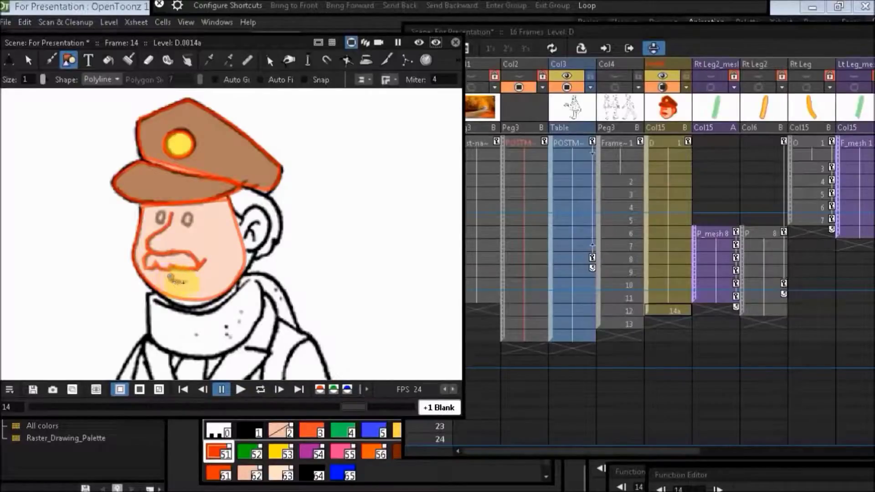
{"action": "left_click_drag", "start_coordinate": [183, 282], "coordinate": [171, 301]}
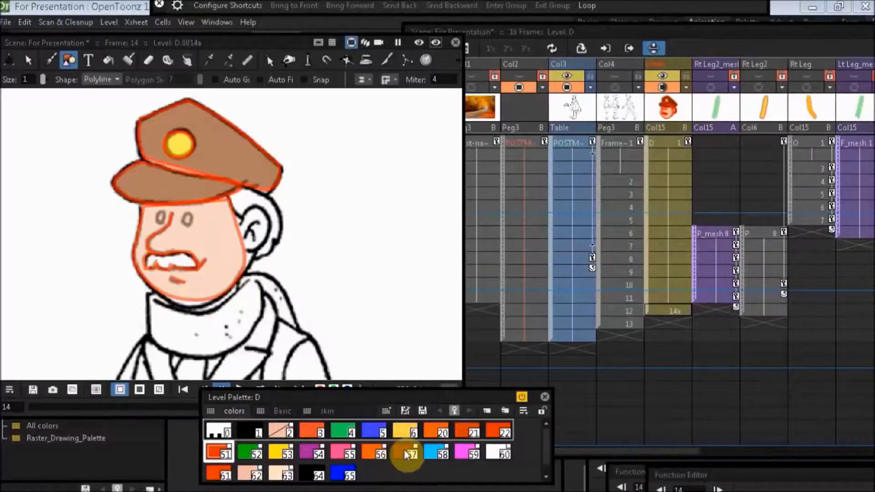
{"action": "left_click", "coordinate": [404, 452]}
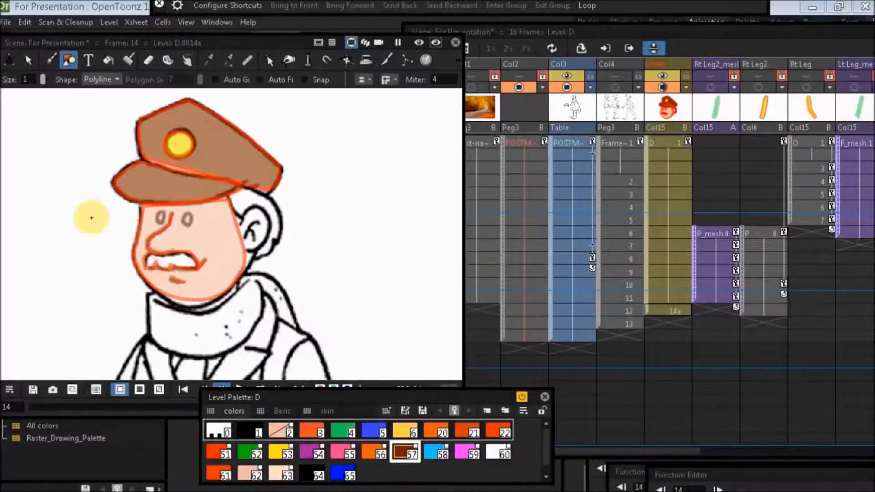
Step: Fill the mouth and remaining moustache patches with brown
{"action": "key", "text": "f"}
{"action": "left_click", "coordinate": [168, 253]}
{"action": "left_click", "coordinate": [158, 257]}
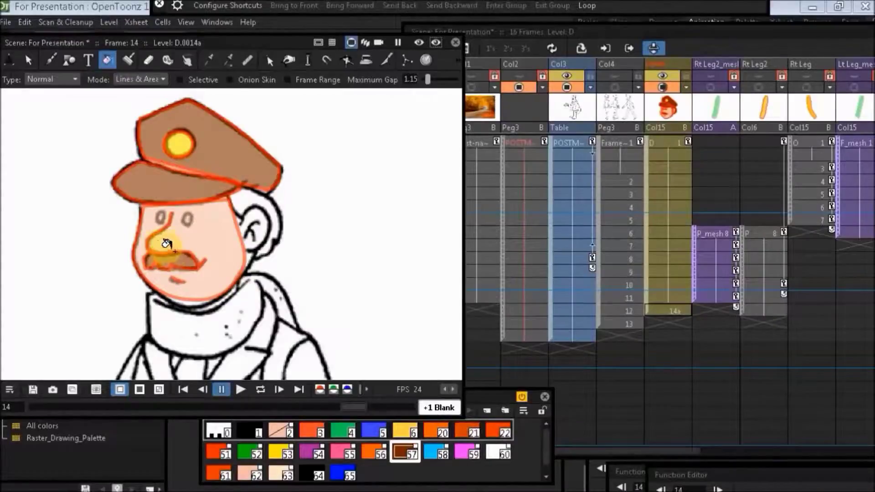
{"action": "left_click", "coordinate": [195, 260]}
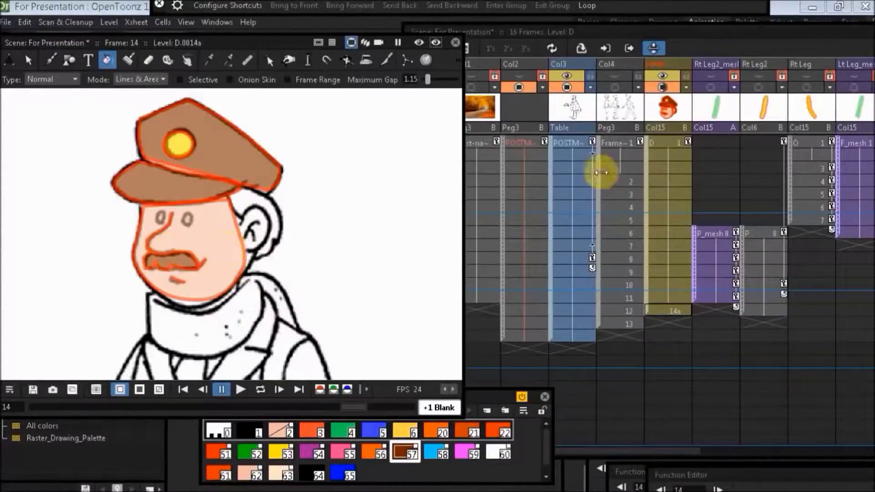
Step: Restore the head column to 100% opacity and go to frame 13
{"action": "left_click", "coordinate": [685, 88]}
{"action": "left_click_drag", "start_coordinate": [720, 101], "coordinate": [748, 100]}
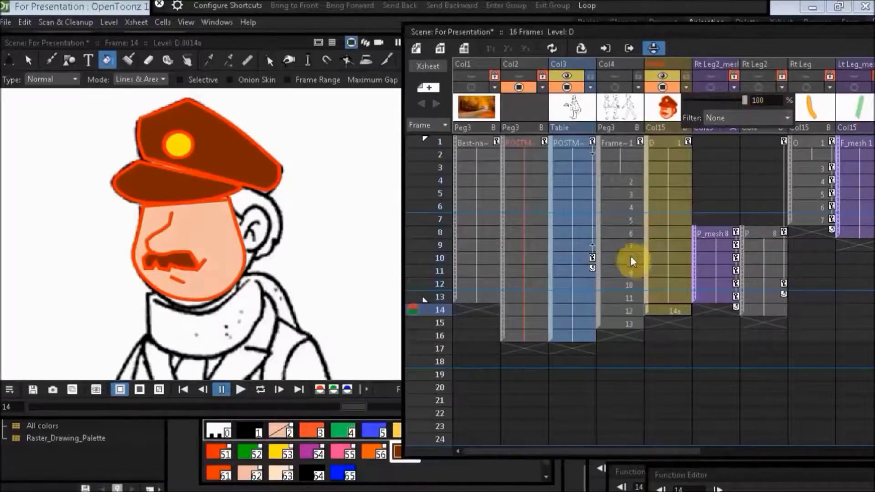
{"action": "left_click", "coordinate": [663, 297]}
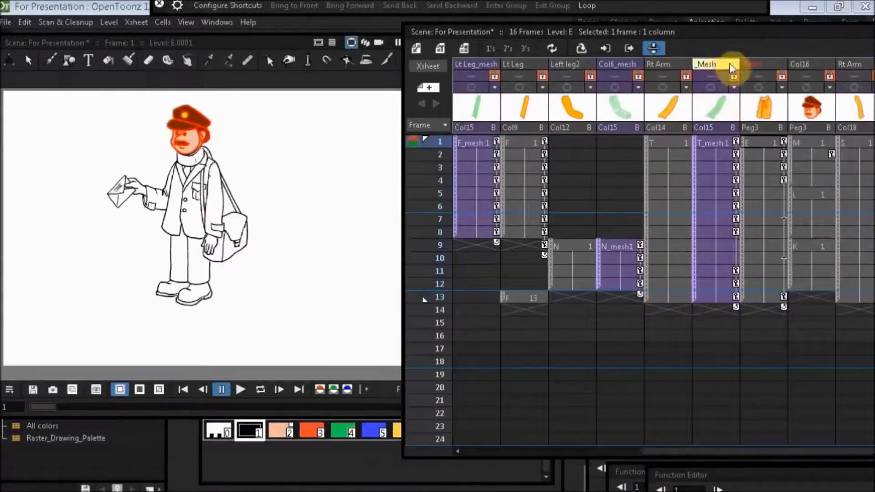
Step: Turn on the Torso column to show the coloured jacket and scarf
{"action": "left_click", "coordinate": [758, 88]}
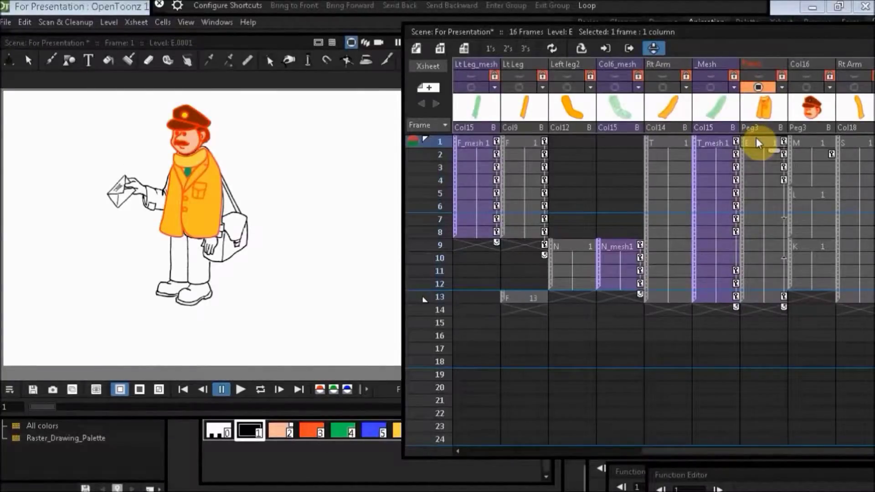
{"action": "scroll", "coordinate": [759, 142], "scroll_direction": "left", "scroll_amount": 5}
{"action": "scroll", "coordinate": [759, 142], "scroll_direction": "left", "scroll_amount": 5}
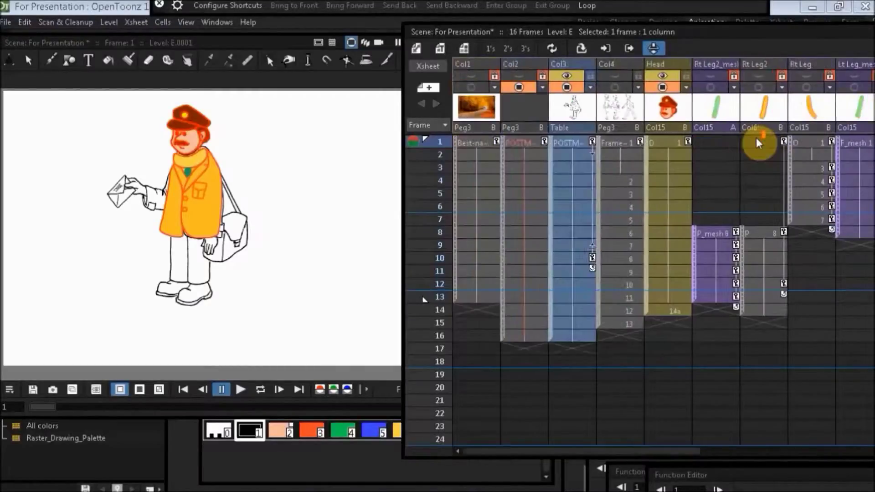
Step: Hide the lineart, show the walk-cycle sketches and the coloured right and left legs
{"action": "left_click", "coordinate": [568, 89]}
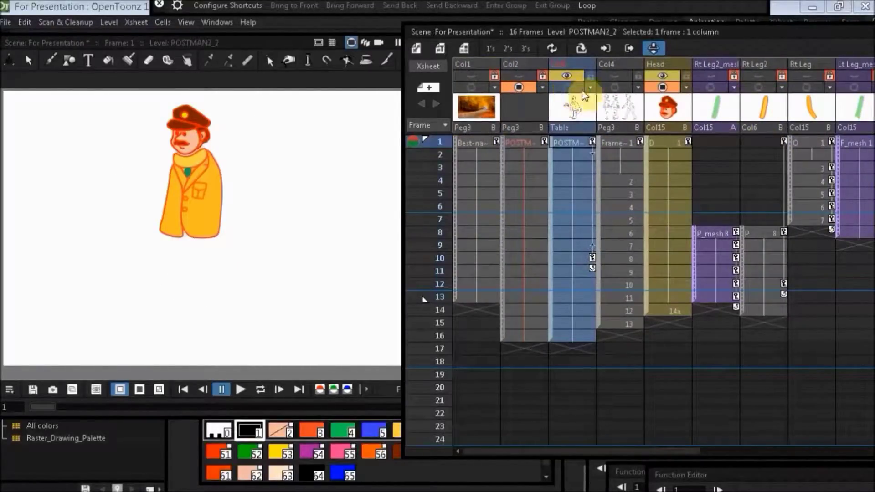
{"action": "left_click", "coordinate": [616, 88]}
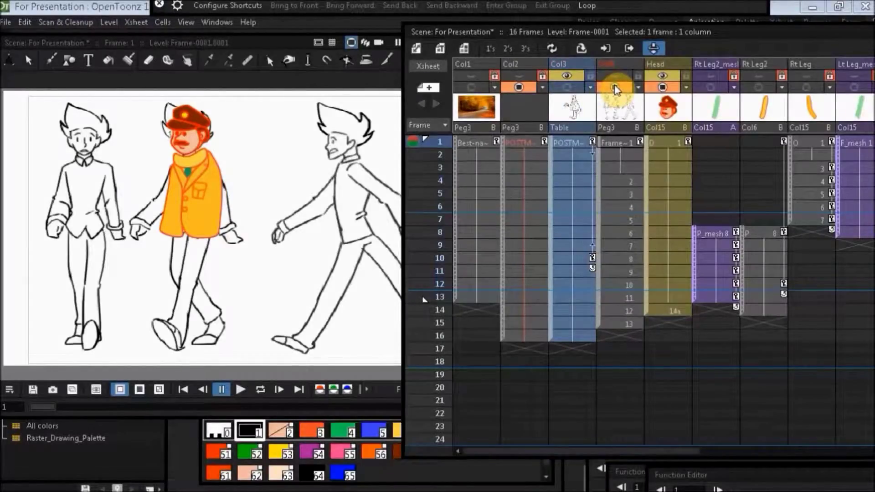
{"action": "scroll", "coordinate": [616, 88], "scroll_direction": "right", "scroll_amount": 3}
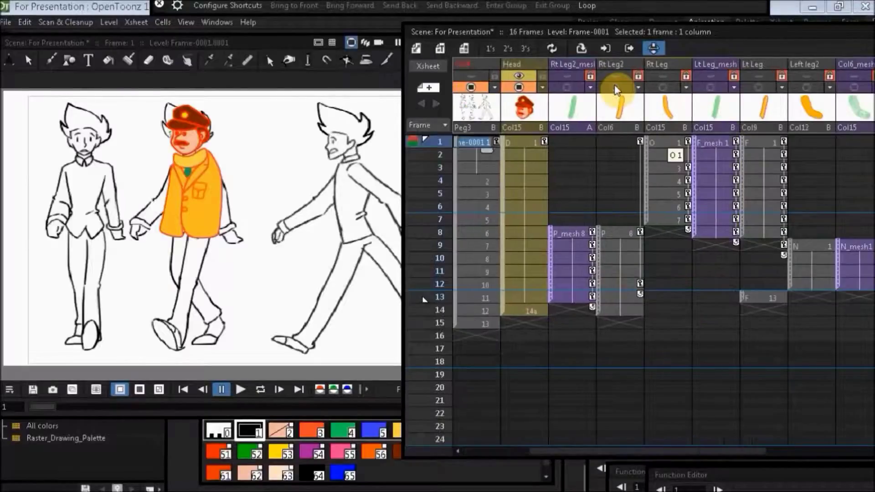
{"action": "left_click", "coordinate": [662, 88]}
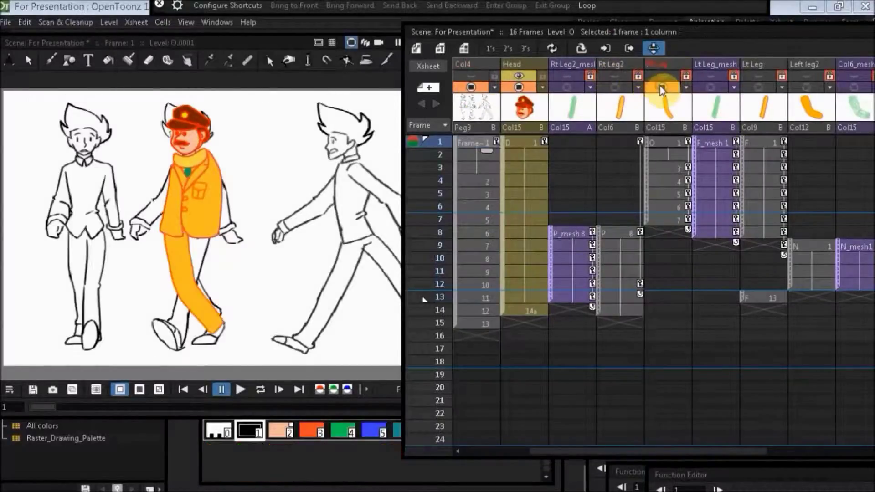
{"action": "left_click", "coordinate": [760, 87]}
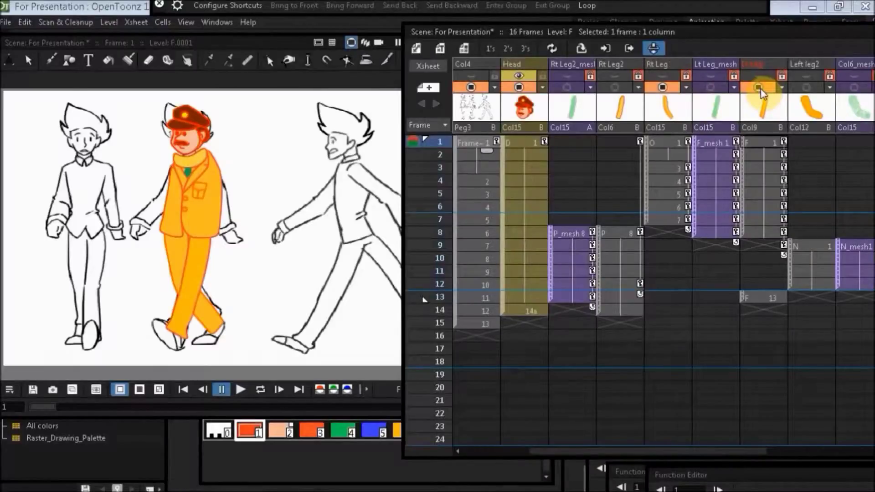
{"action": "scroll", "coordinate": [763, 91], "scroll_direction": "right", "scroll_amount": 2}
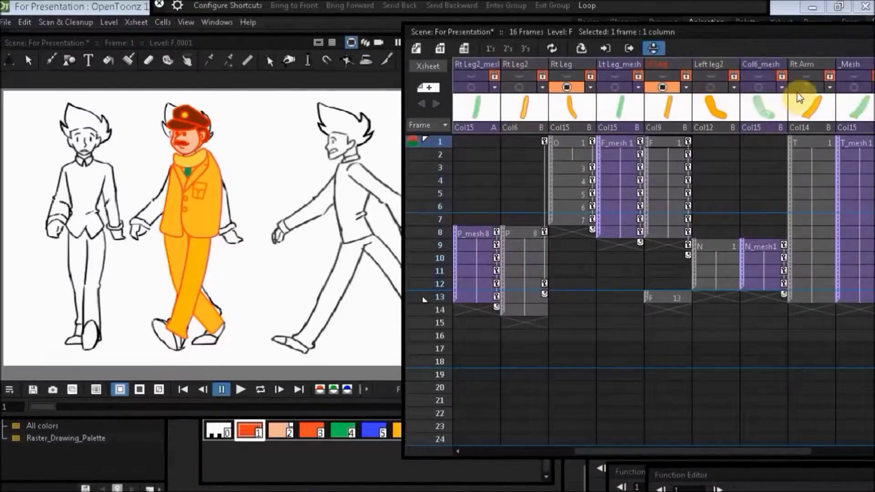
Step: Show the coloured arms, hands and shoes columns, then select the sketch column
{"action": "left_click", "coordinate": [808, 88]}
{"action": "scroll", "coordinate": [808, 87], "scroll_direction": "right", "scroll_amount": 3}
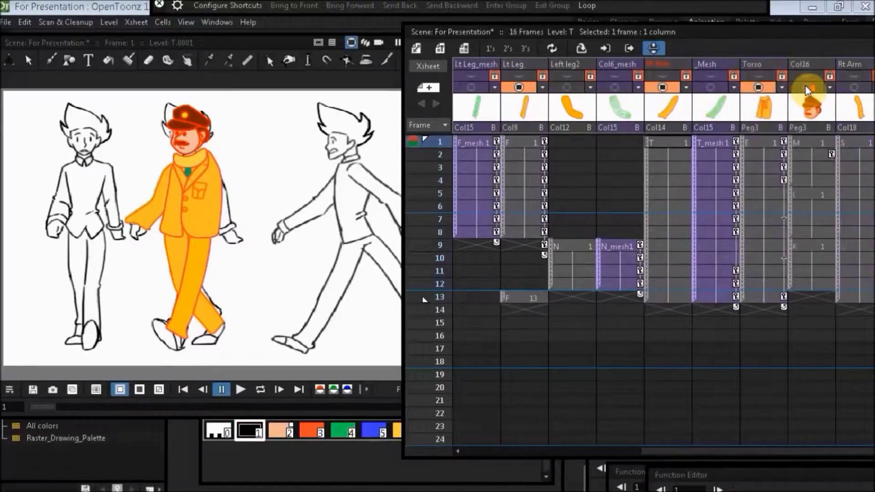
{"action": "left_click", "coordinate": [853, 88]}
{"action": "scroll", "coordinate": [854, 89], "scroll_direction": "right", "scroll_amount": 3}
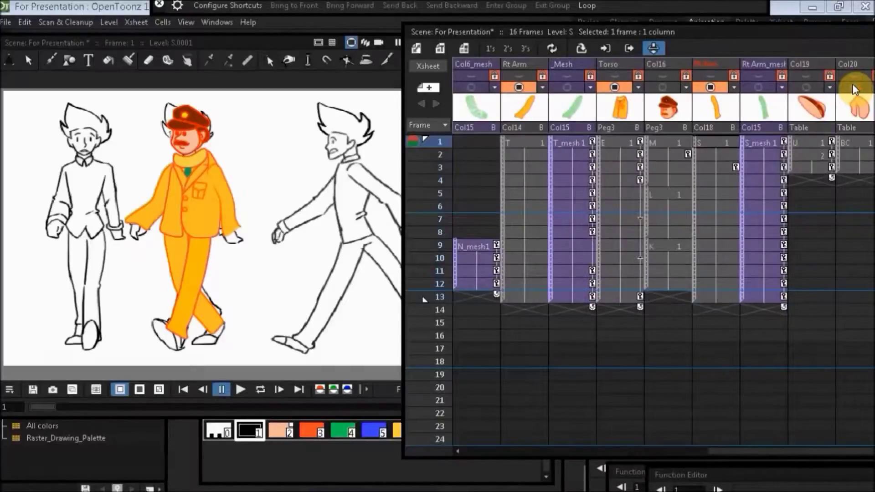
{"action": "left_click", "coordinate": [808, 89]}
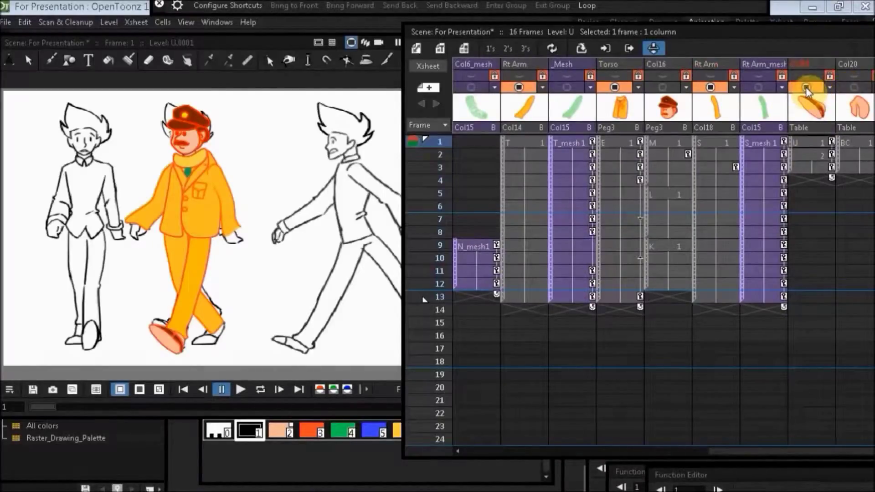
{"action": "scroll", "coordinate": [808, 89], "scroll_direction": "right", "scroll_amount": 2}
{"action": "left_click", "coordinate": [808, 89]}
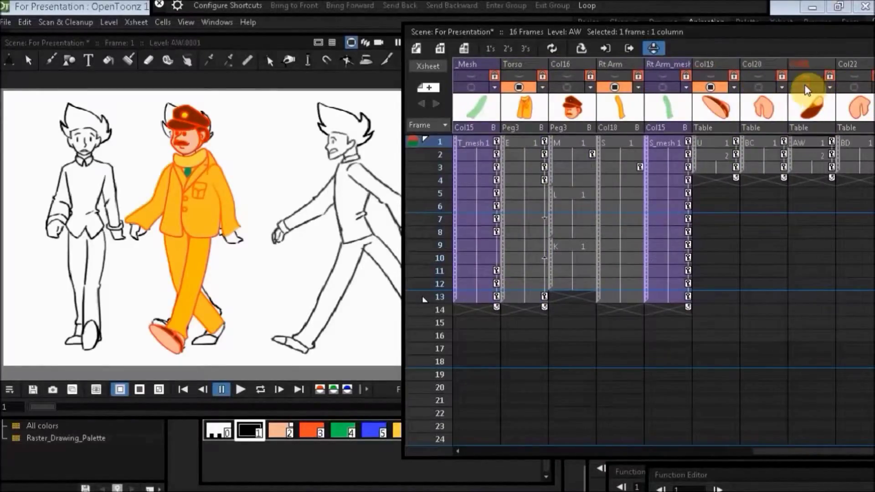
{"action": "left_click", "coordinate": [760, 89]}
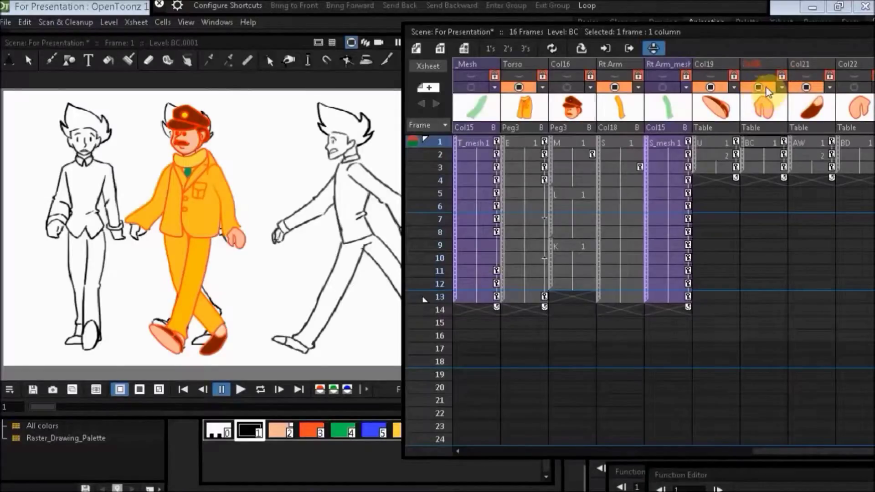
{"action": "left_click", "coordinate": [856, 88]}
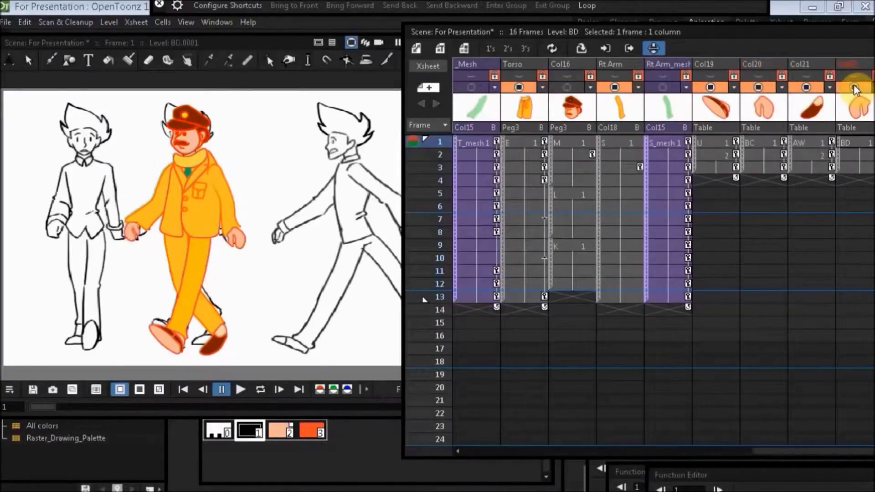
{"action": "left_click", "coordinate": [709, 145]}
{"action": "scroll", "coordinate": [710, 146], "scroll_direction": "left", "scroll_amount": 10}
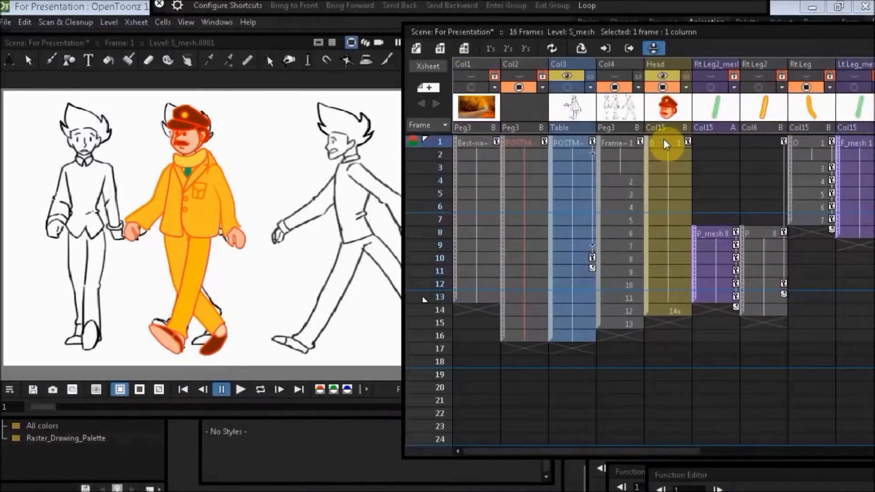
{"action": "left_click", "coordinate": [665, 143]}
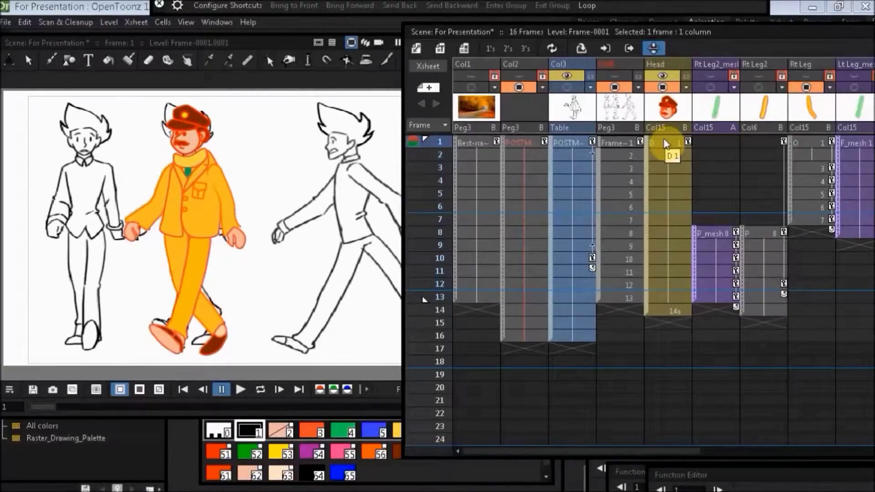
Step: Turn off Col4's camstand visibility so only the colored postman remains
{"action": "left_click", "coordinate": [614, 88]}
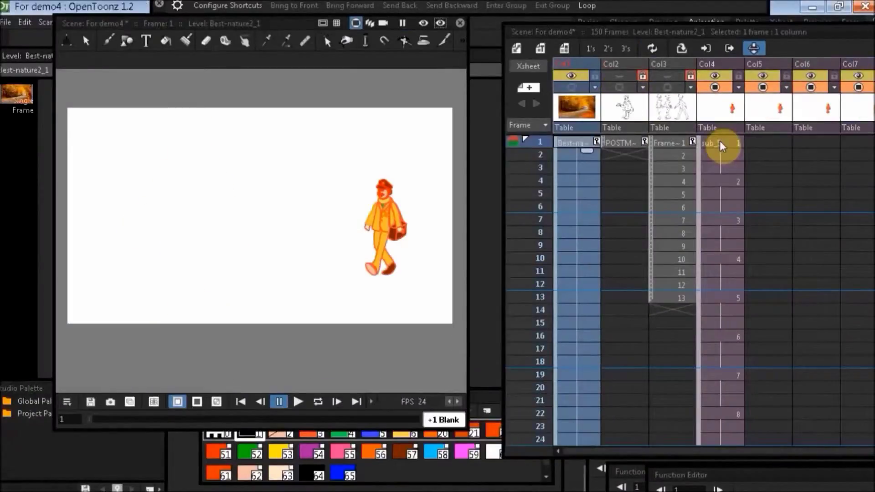
Step: Play the postman's walk, then enable Col1's preview visibility to show the autumn forest road
{"action": "key", "text": "p"}
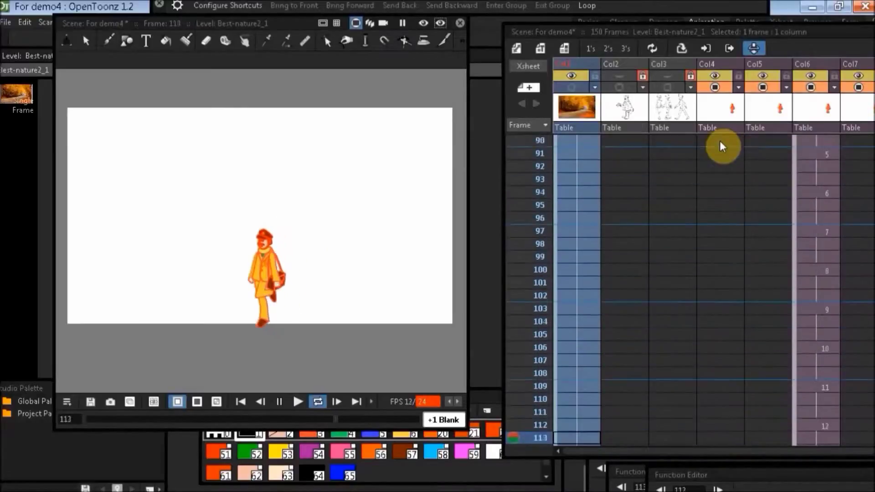
{"action": "left_click", "coordinate": [571, 87]}
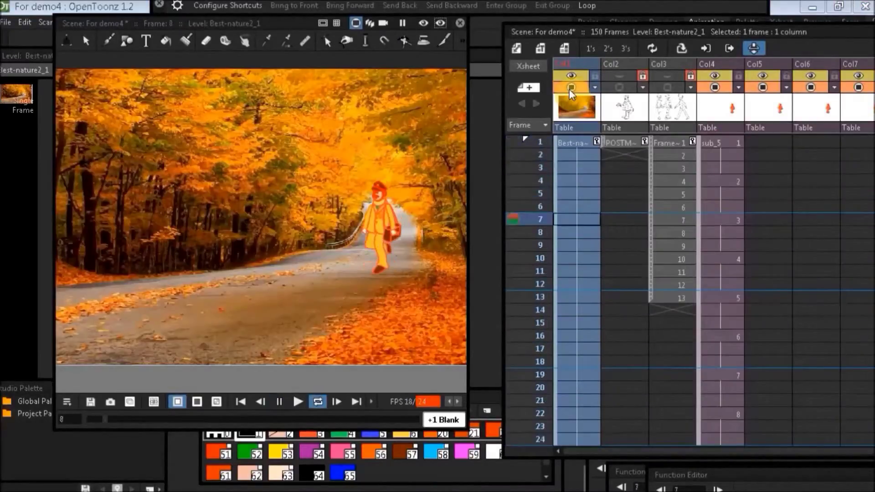